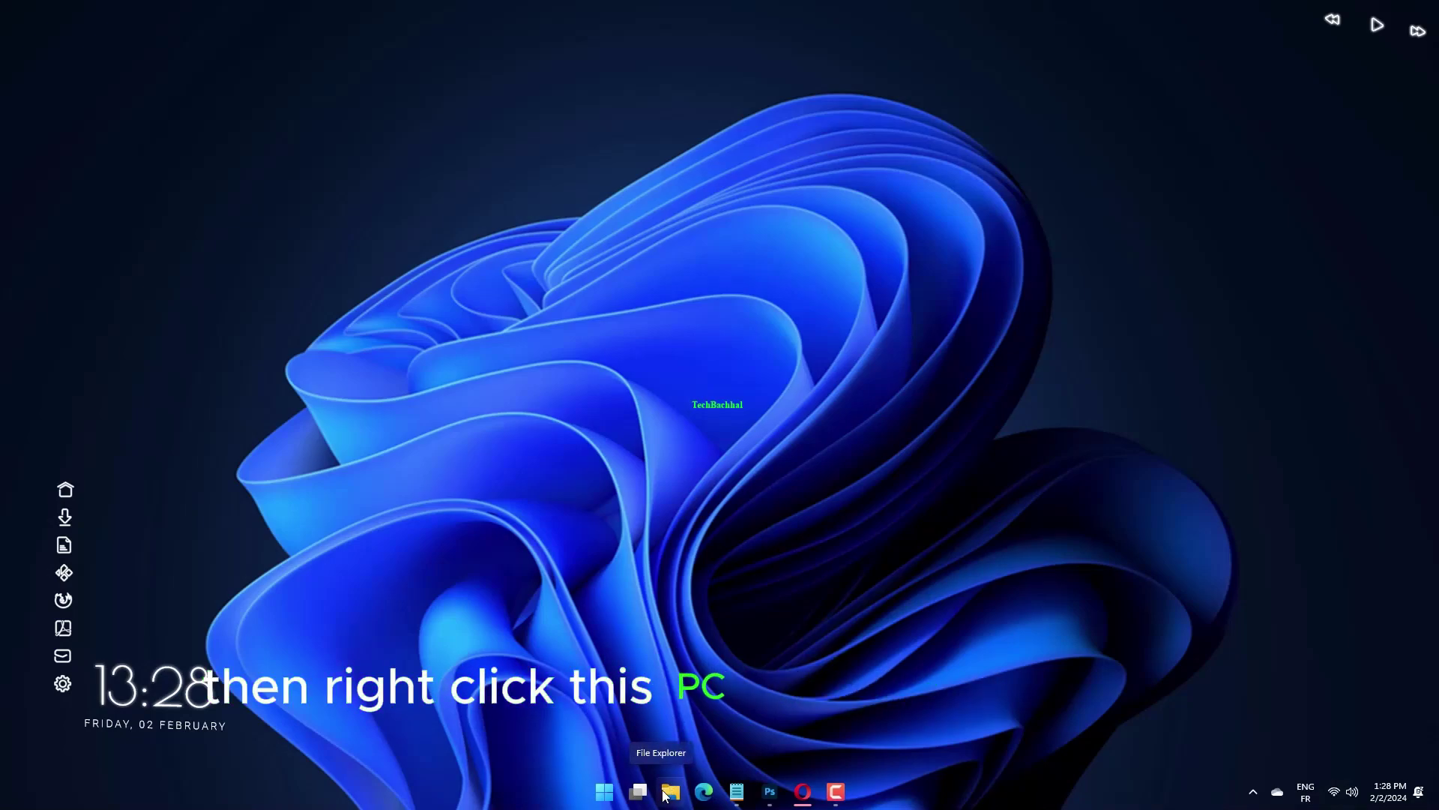
Step: Open the Properties of This PC from File Explorer's navigation pane
left_click(668, 793)
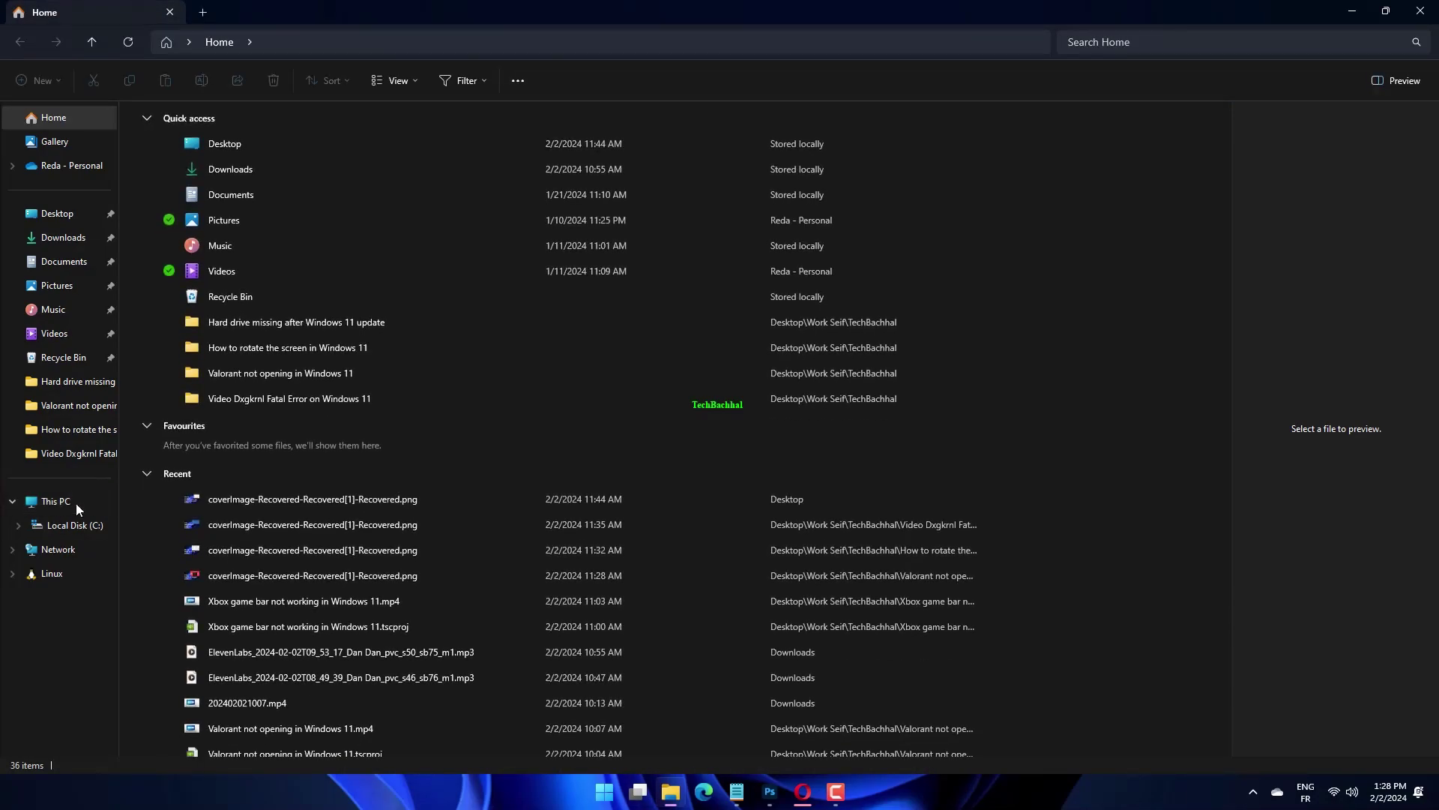
right_click(75, 503)
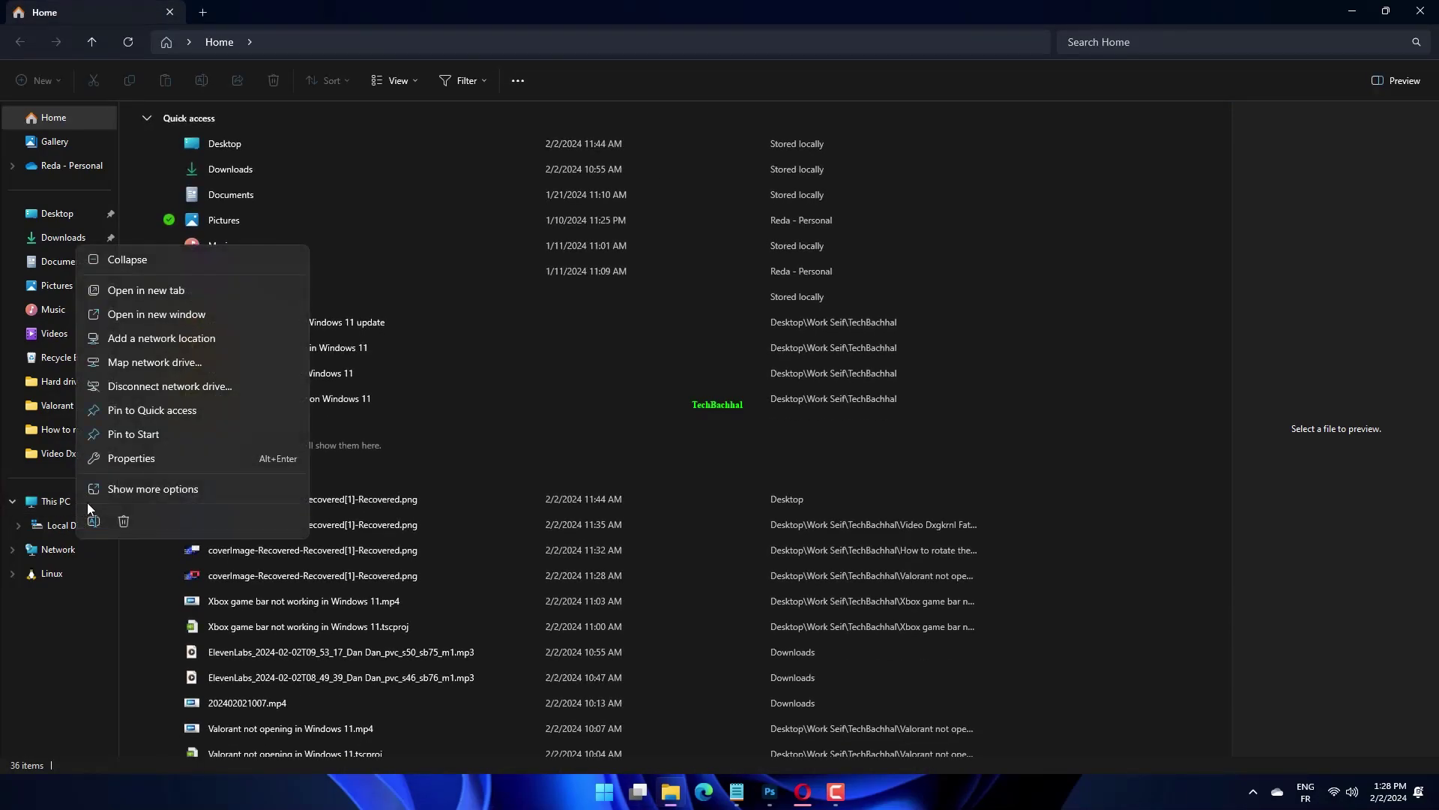
left_click(170, 470)
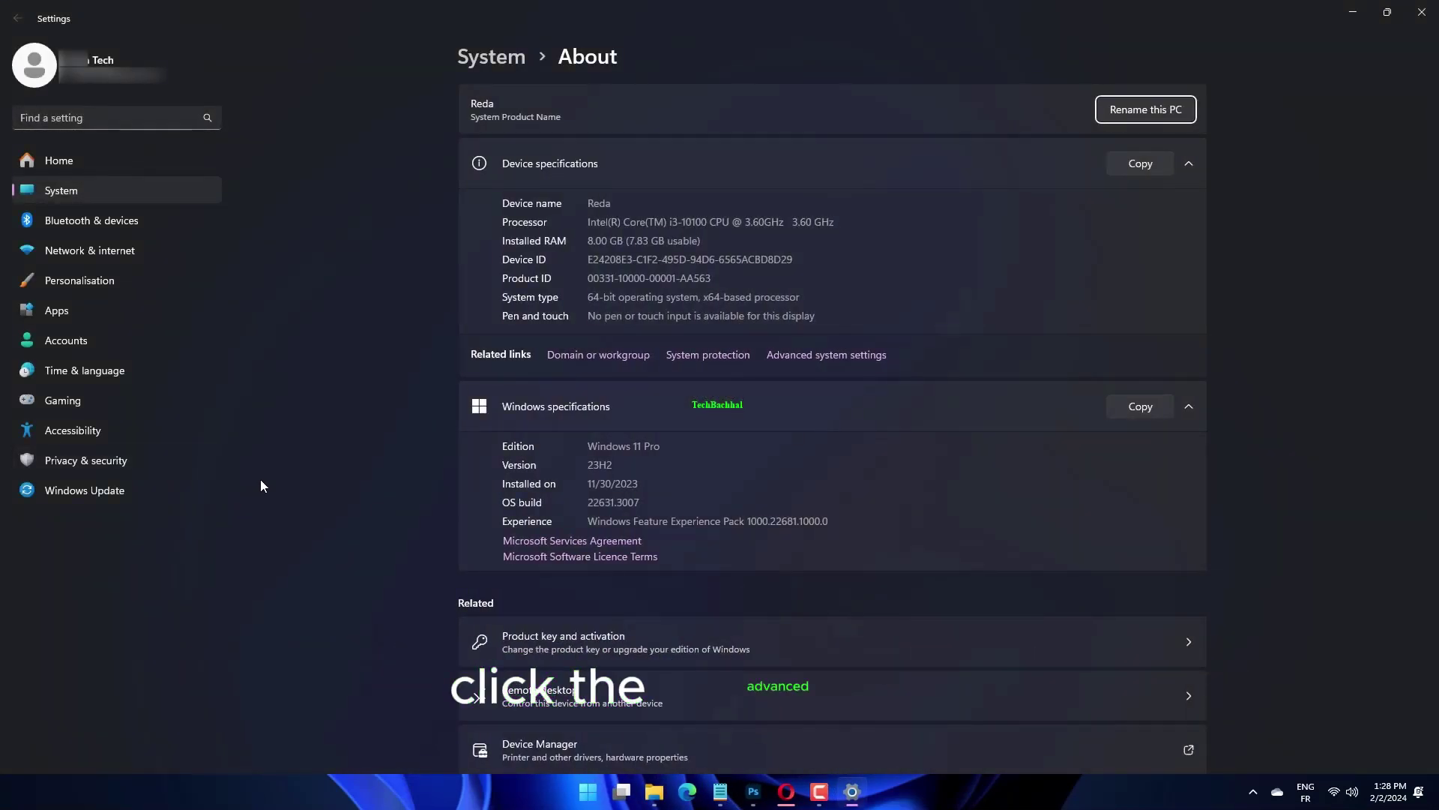
scroll(938, 540, "down", 2)
scroll(894, 484, "up", 2)
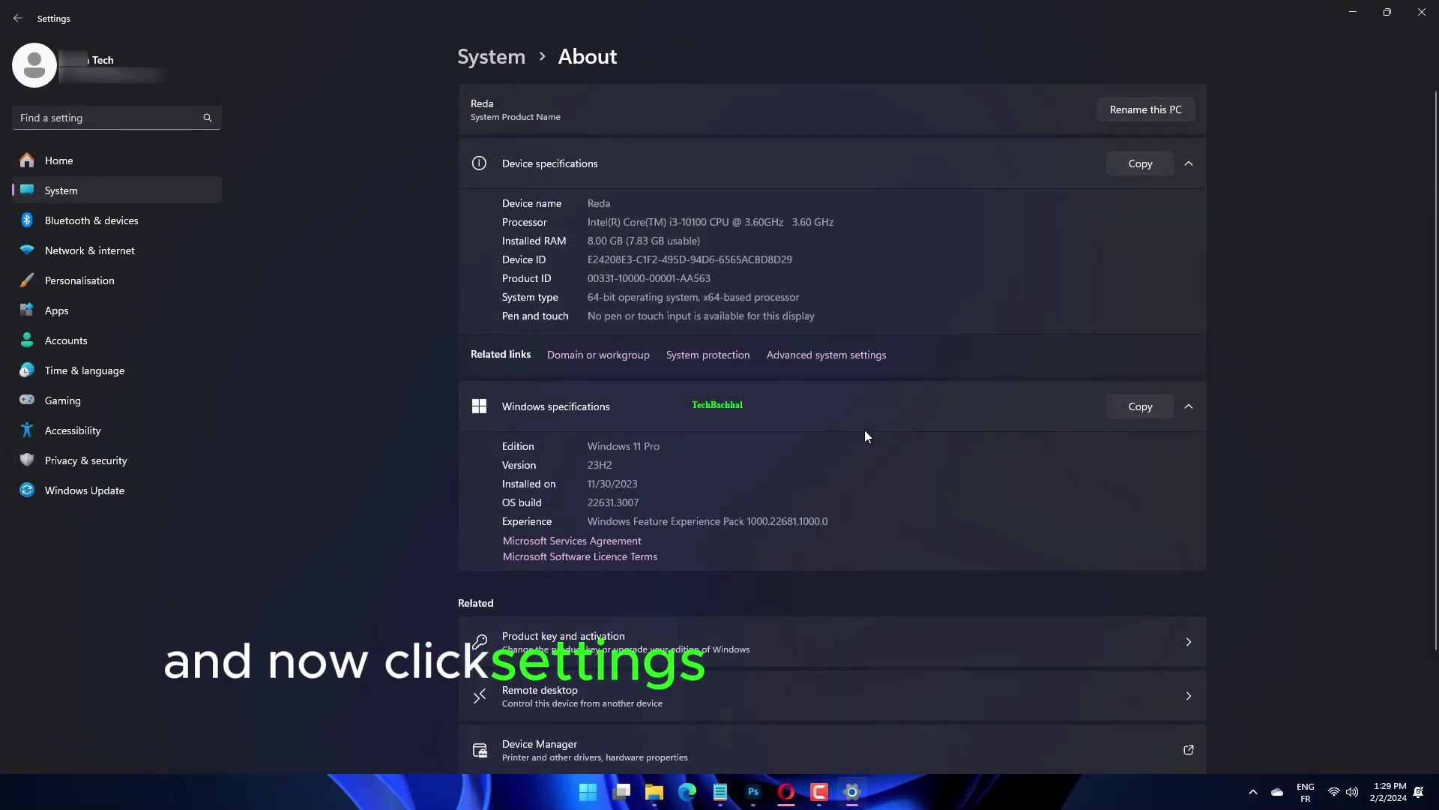
Step: Open Advanced system settings from the About page's related links
left_click(830, 355)
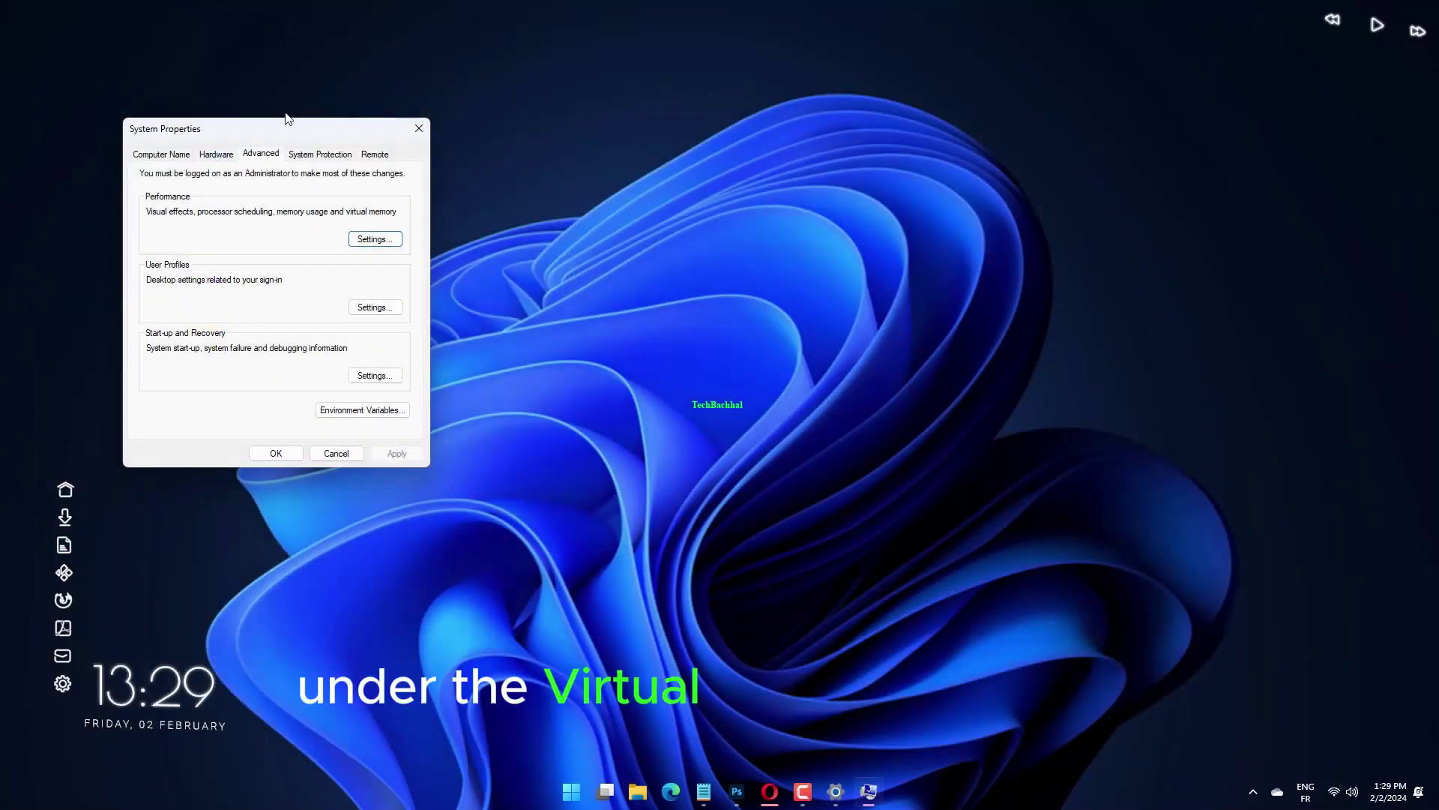
Step: Turn off automatic paging file management, keeping drive C: system managed, and close Performance Options
left_click_drag(457, 134, 742, 130)
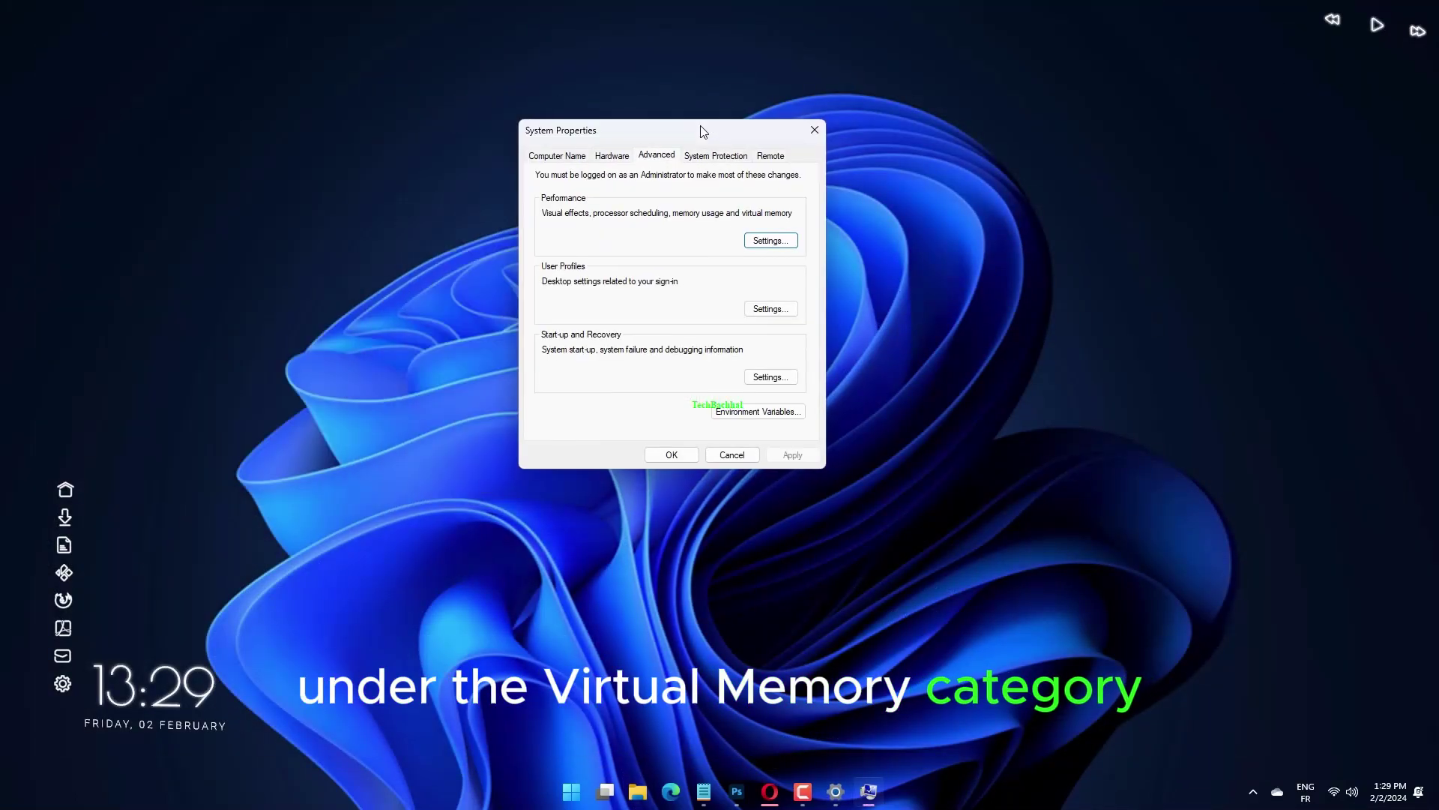
left_click(766, 247)
left_click(630, 213)
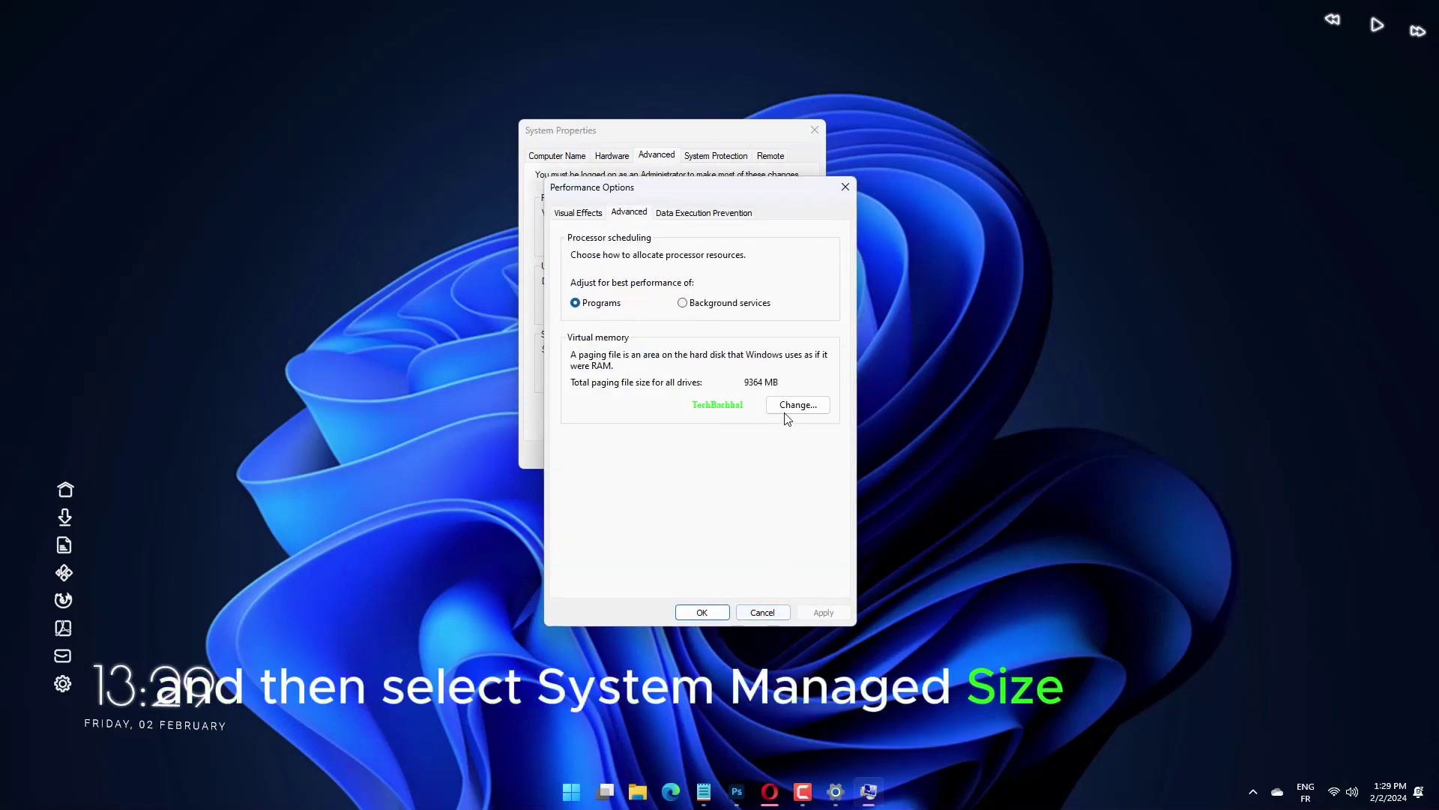
left_click(817, 403)
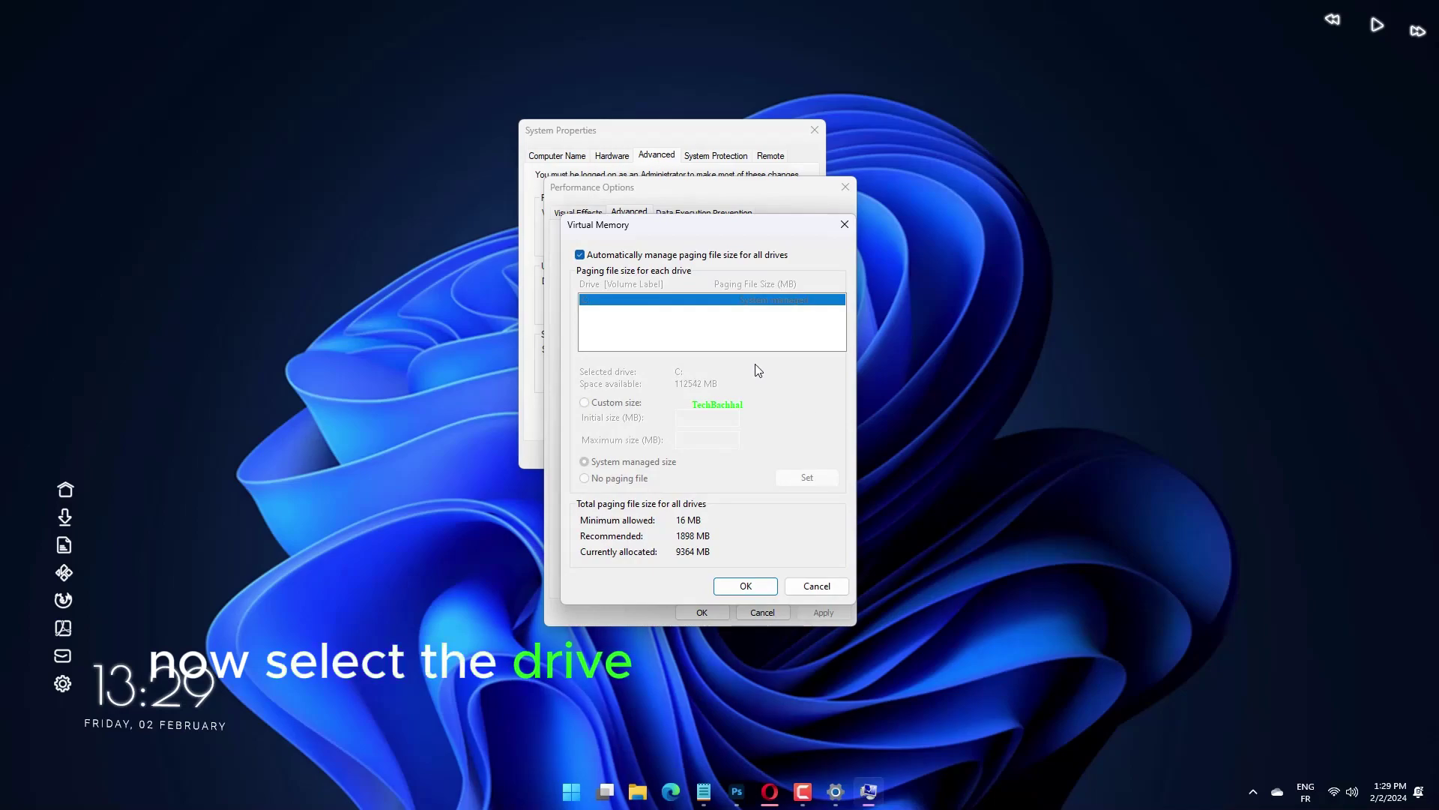
left_click(641, 257)
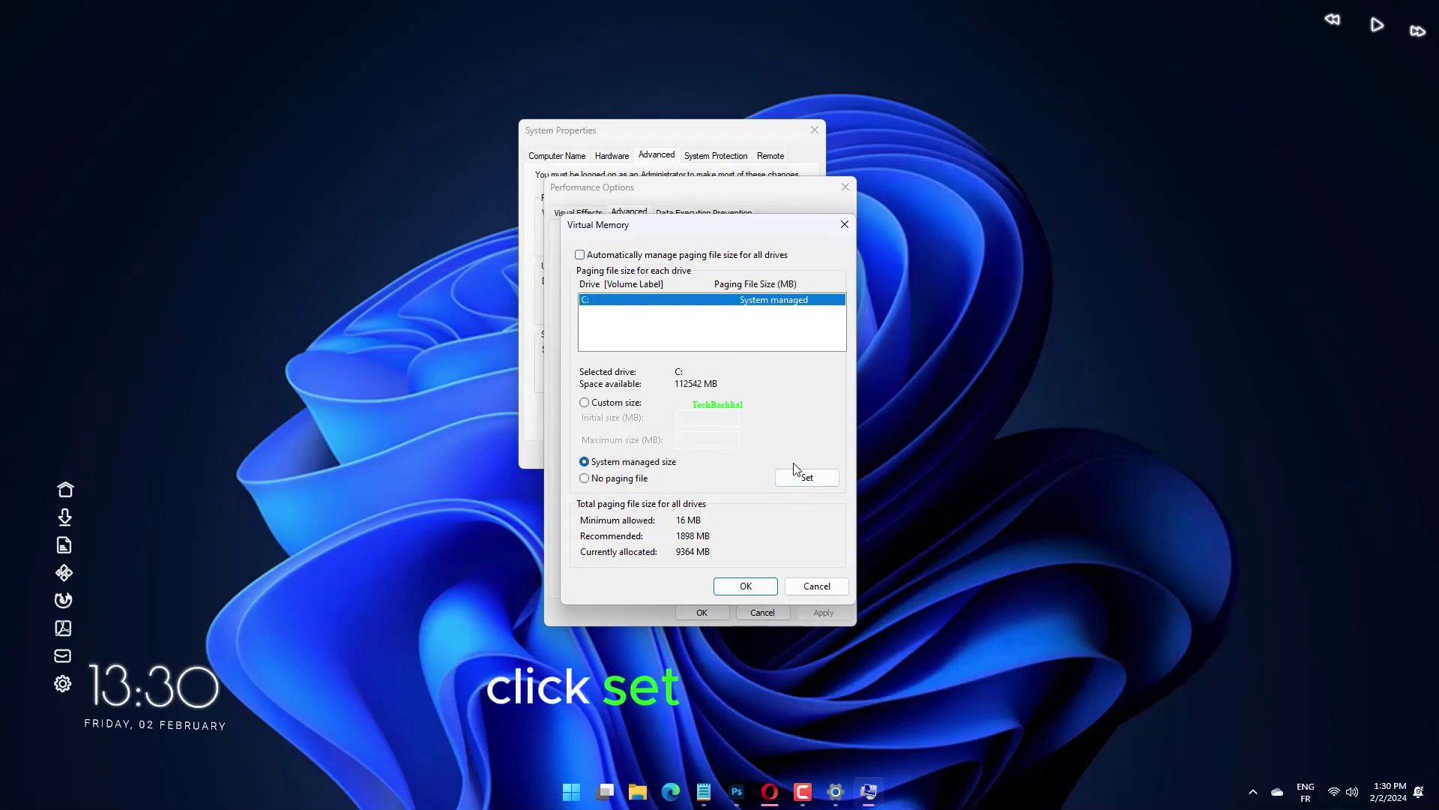
left_click(816, 586)
left_click(845, 187)
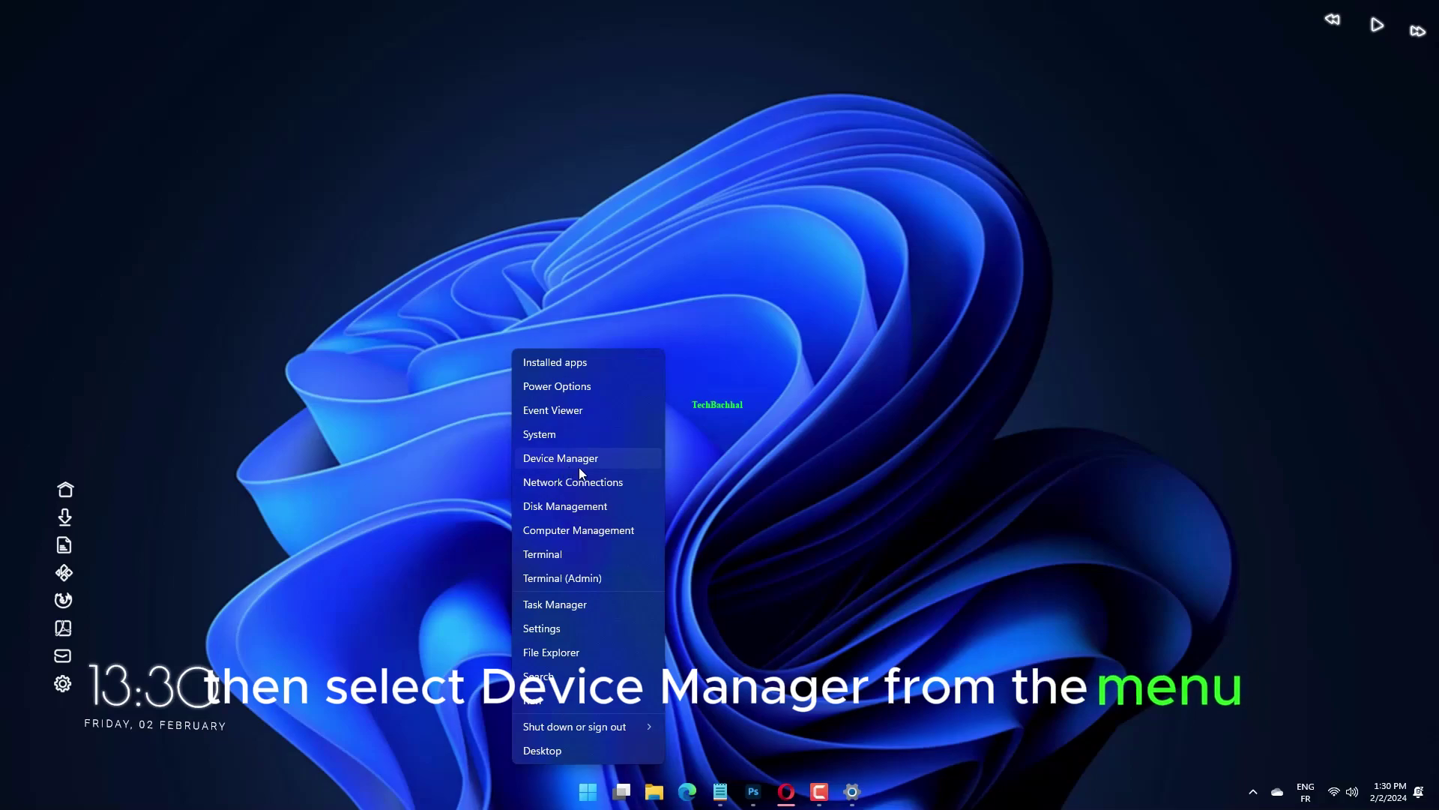
Step: In Device Manager, expand Display adaptors and bring up the Intel(R) UHD Graphics 630 options
left_click(608, 466)
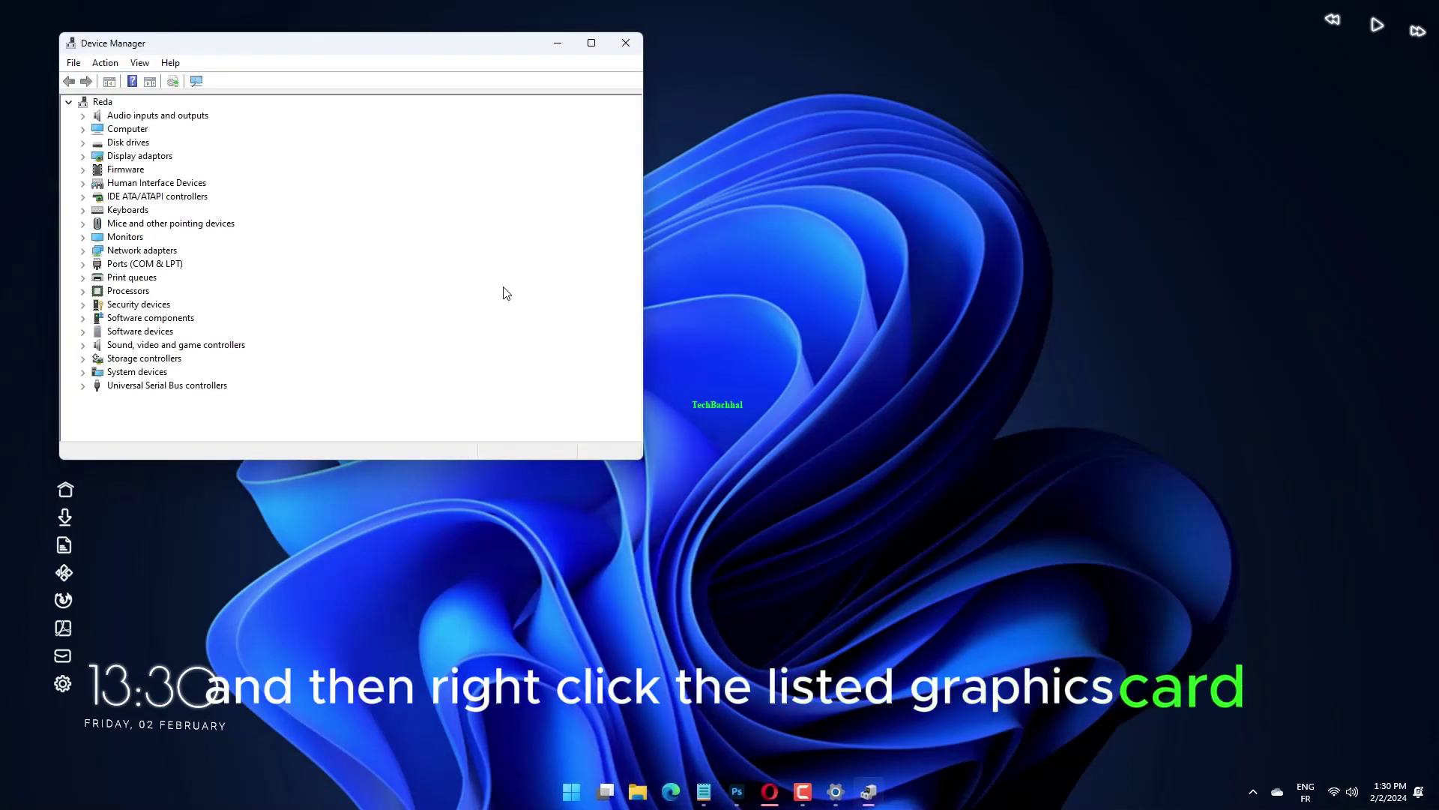
left_click(83, 157)
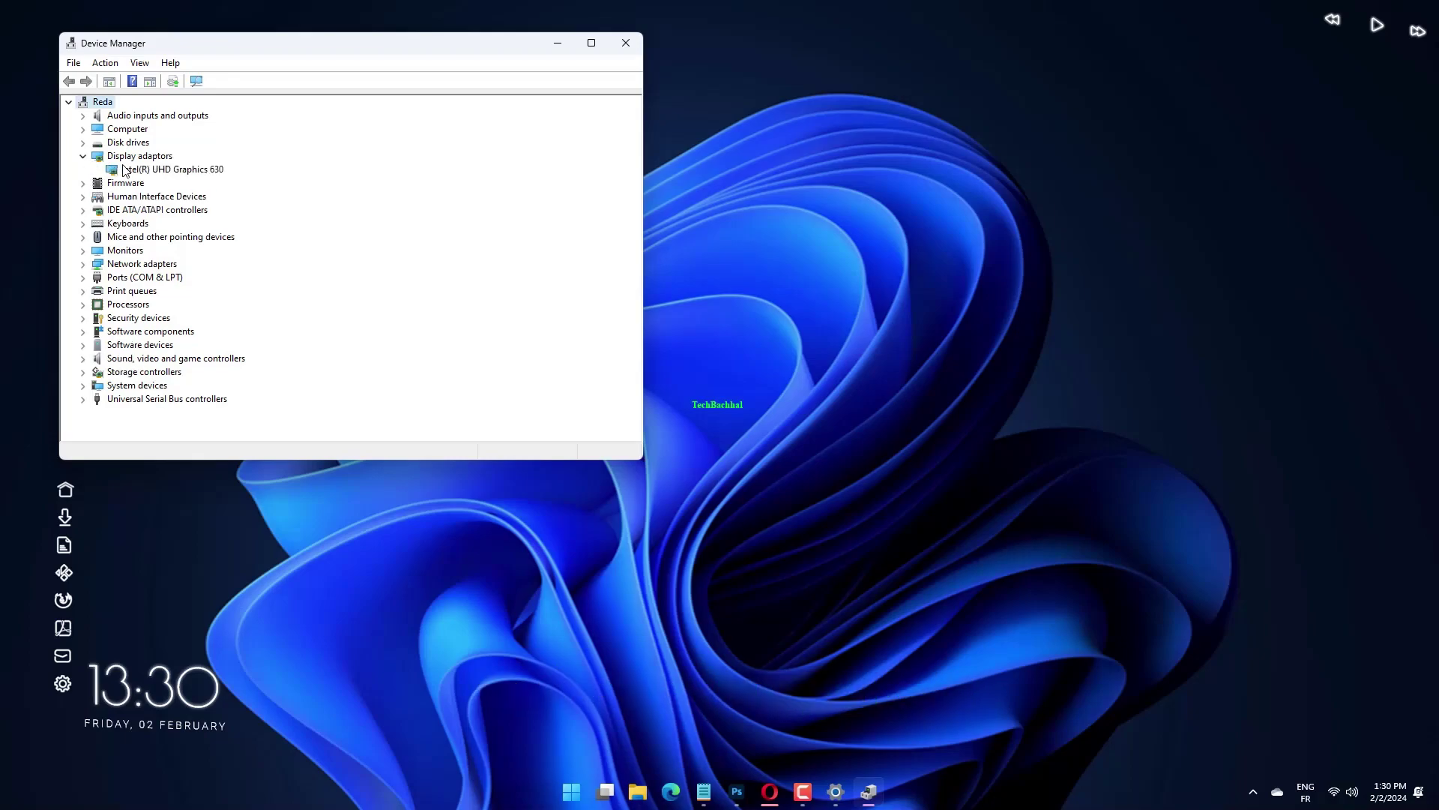
right_click(132, 171)
left_click(145, 160)
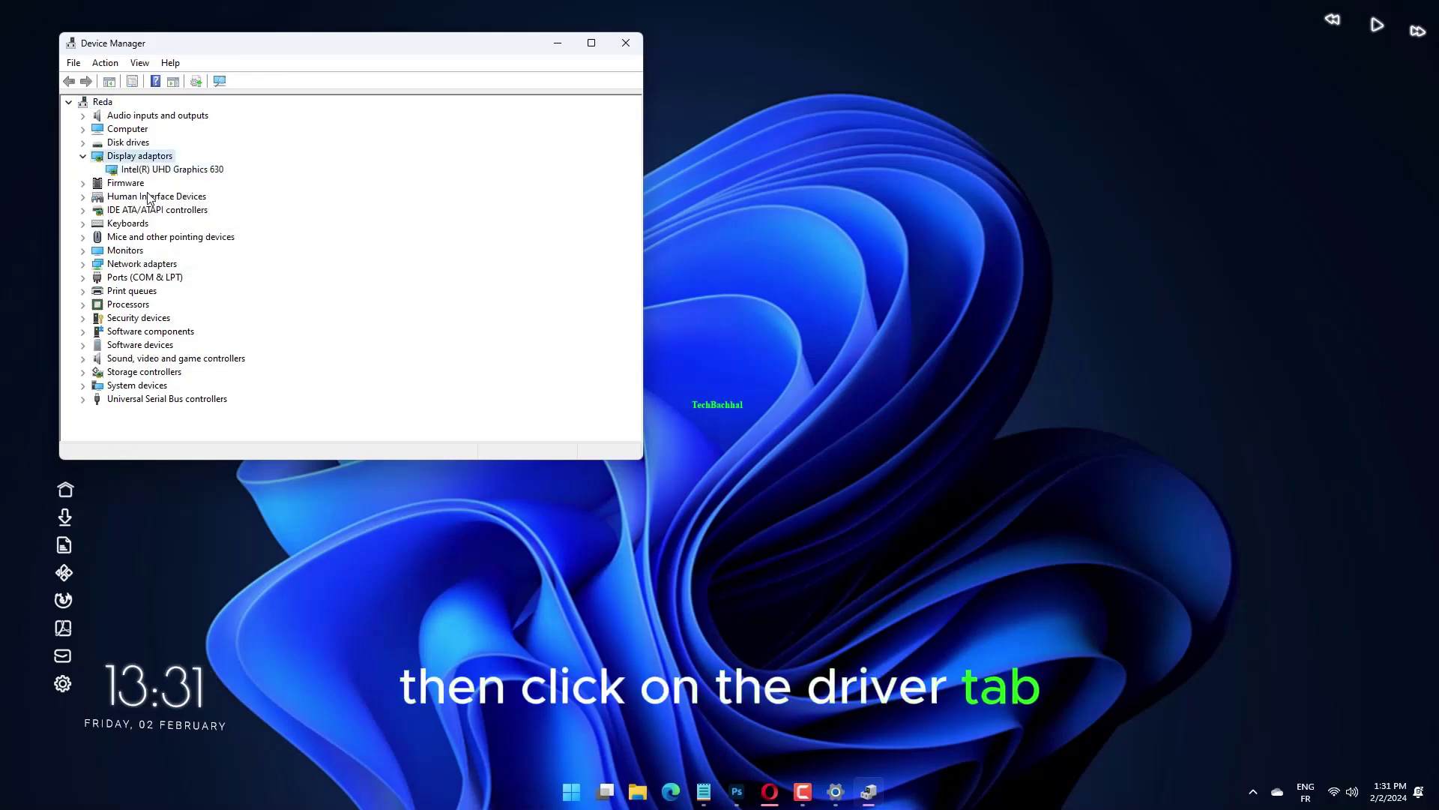
right_click(146, 163)
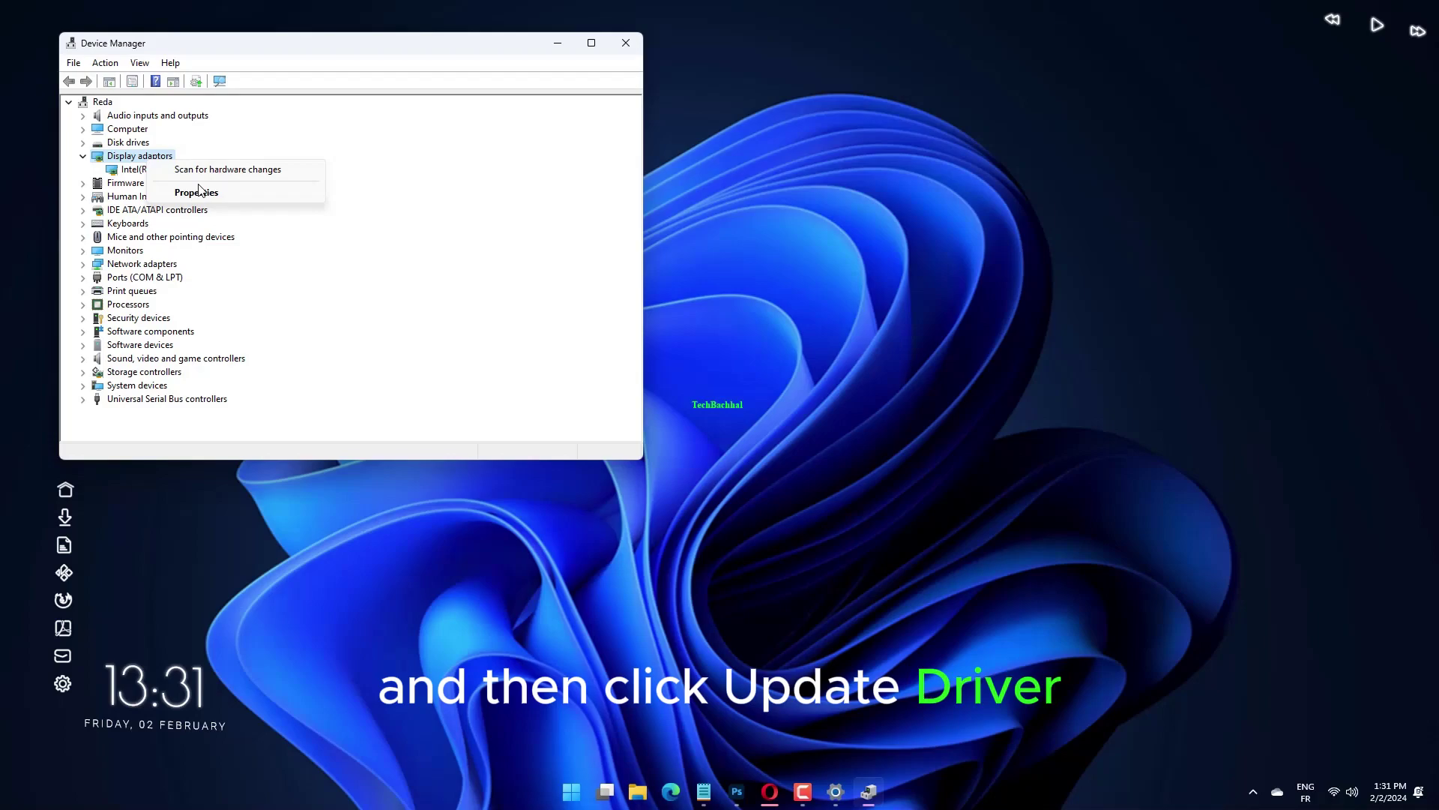
Step: Search automatically for an Intel(R) UHD Graphics 630 driver update, then close the wizard and properties
left_click(200, 191)
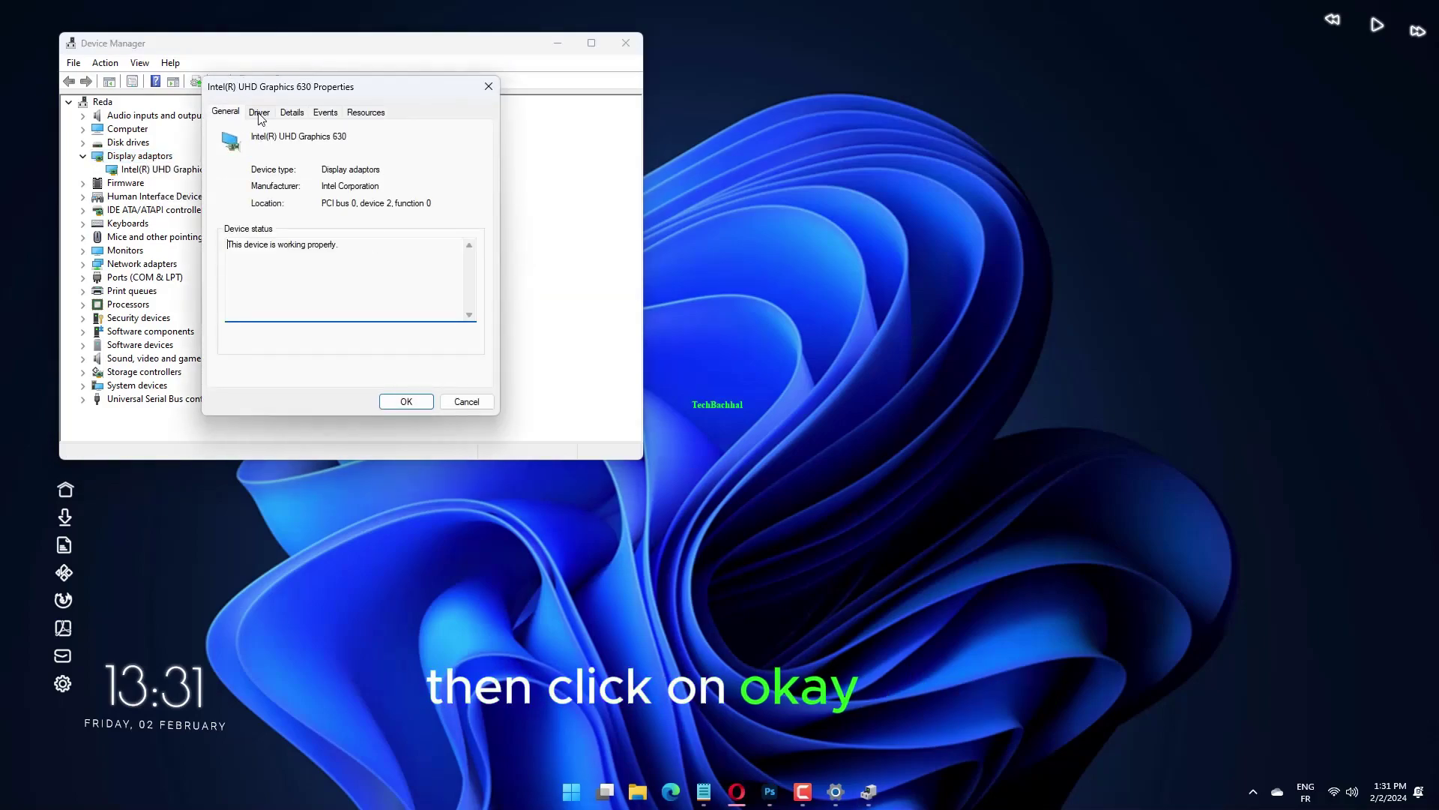
left_click(258, 112)
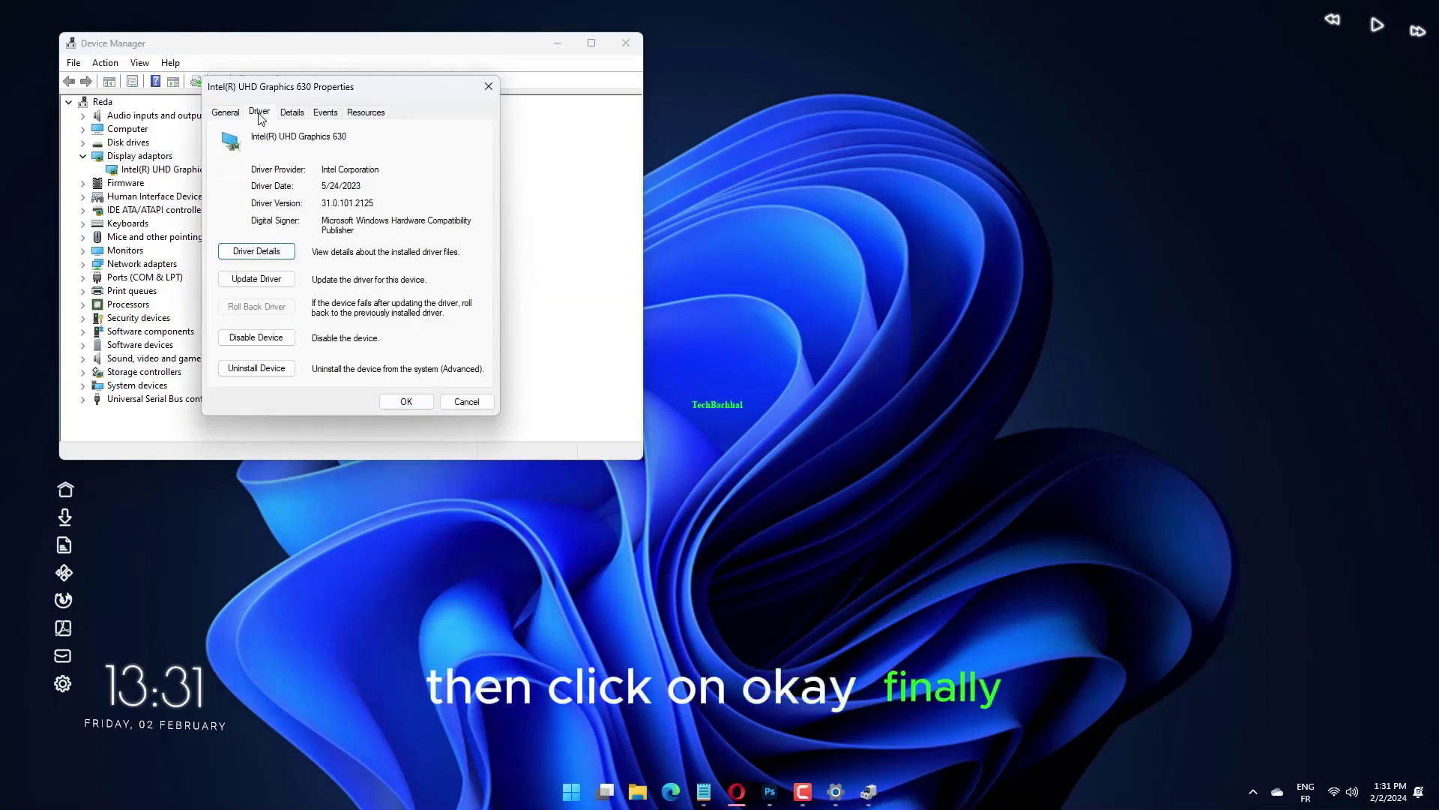
left_click(256, 279)
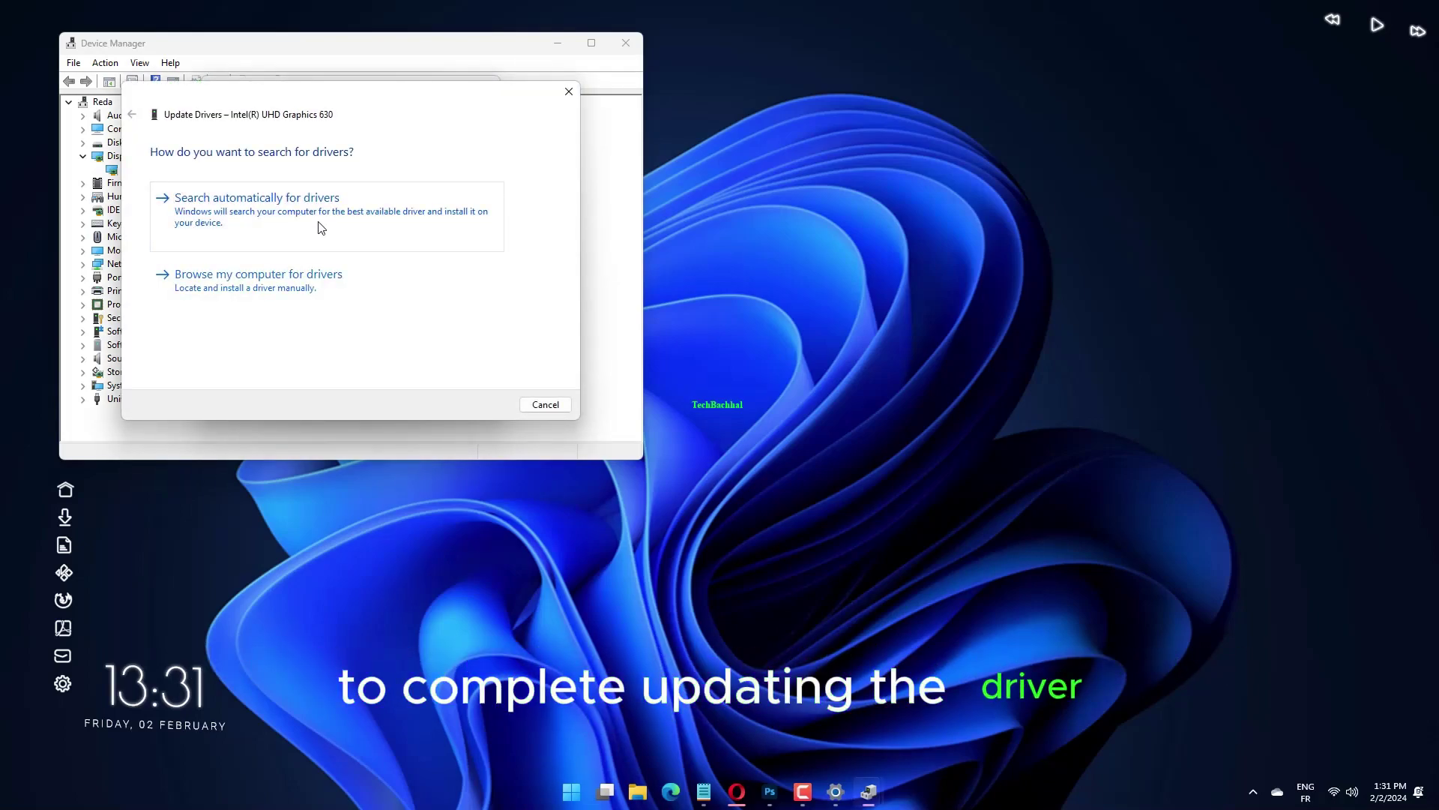
left_click(464, 249)
left_click(538, 406)
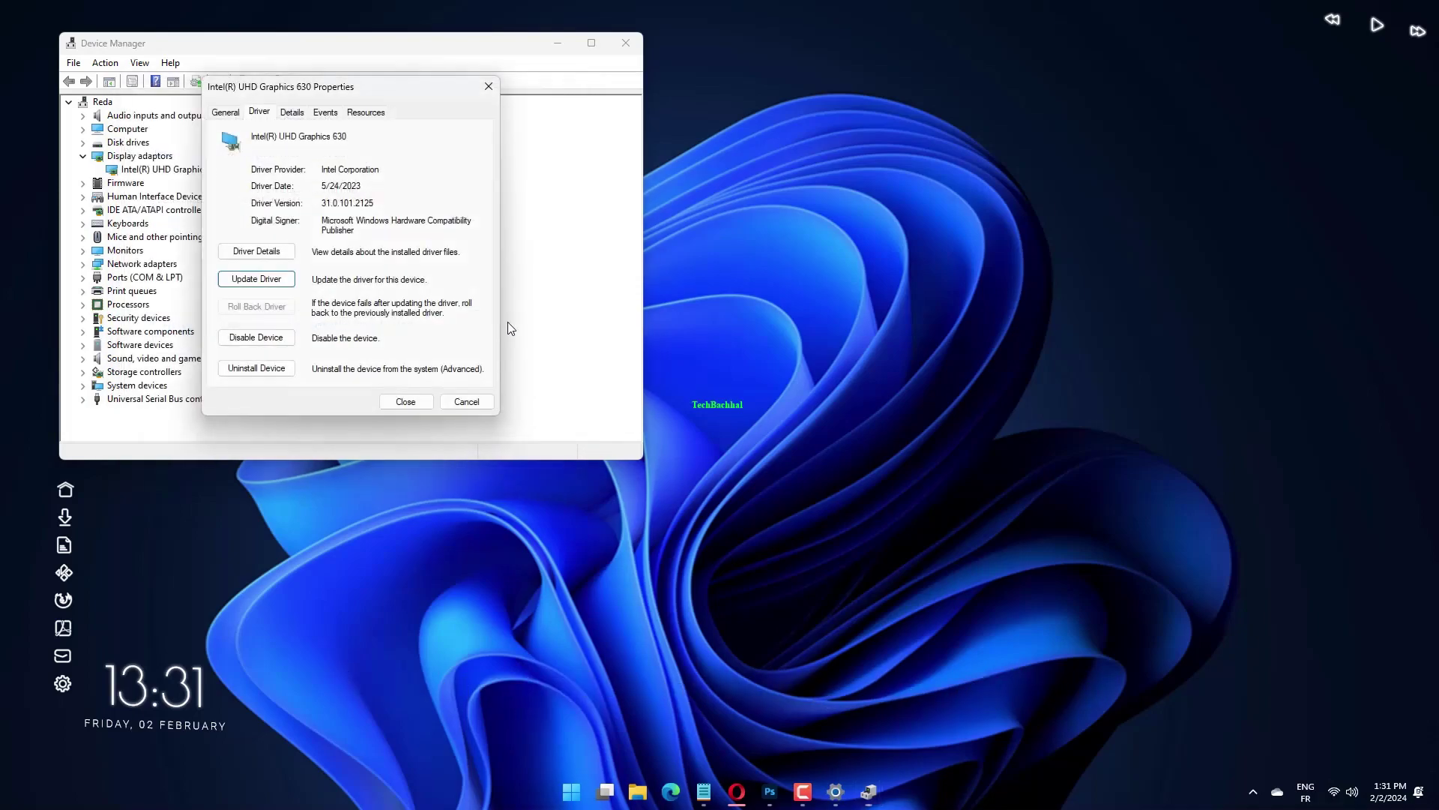
left_click(486, 88)
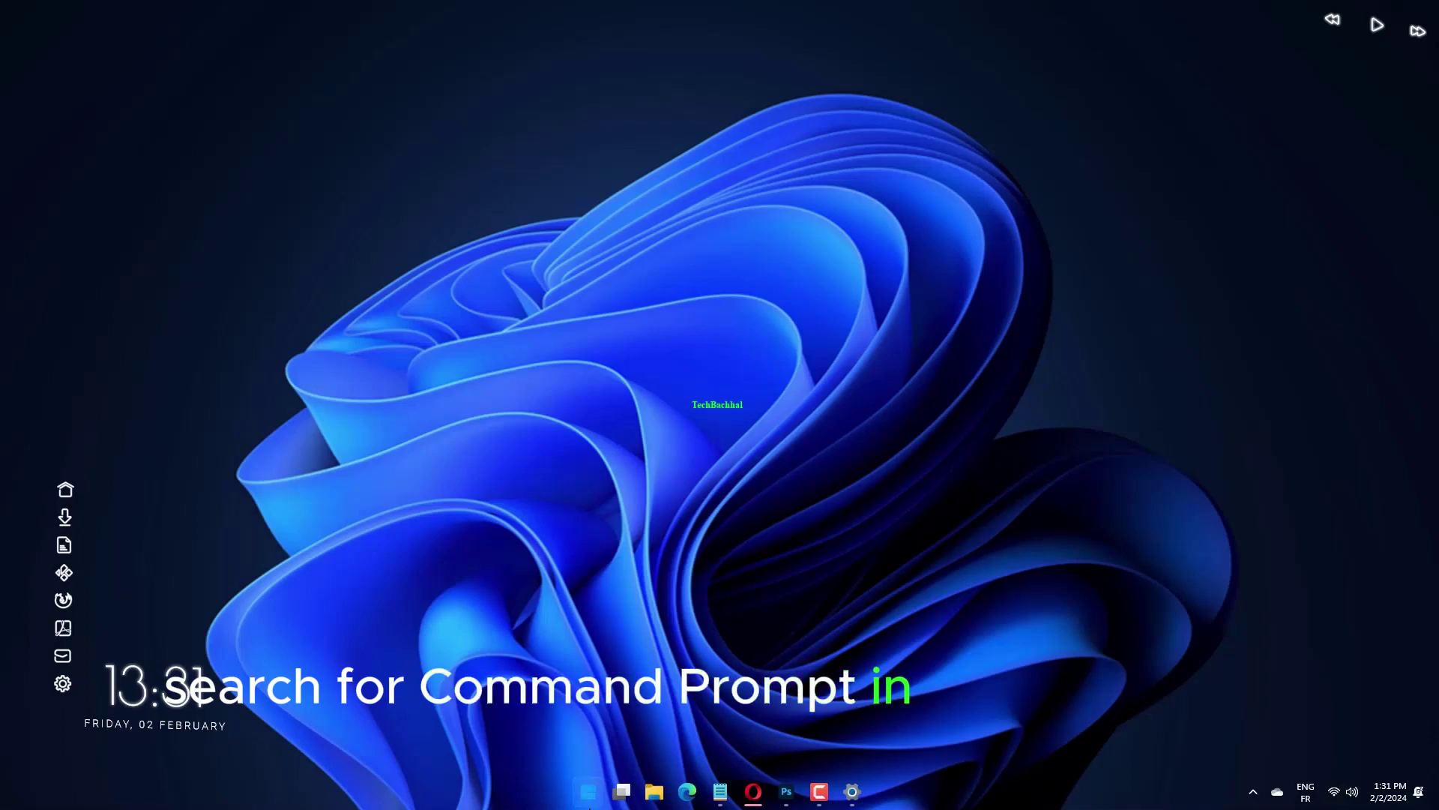
Step: Launch Command Prompt as administrator from Start menu search
left_click(587, 792)
type("cmd")
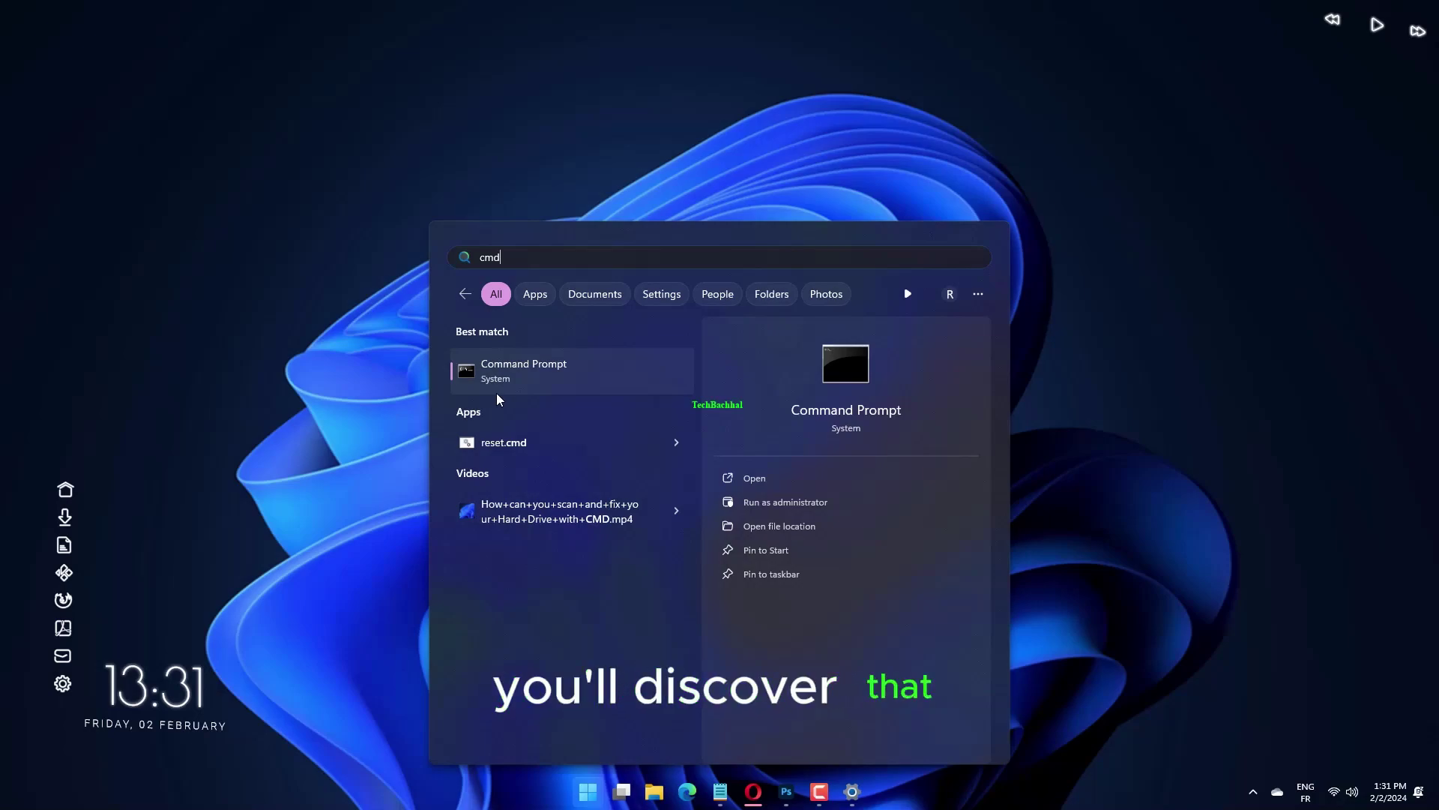
right_click(519, 385)
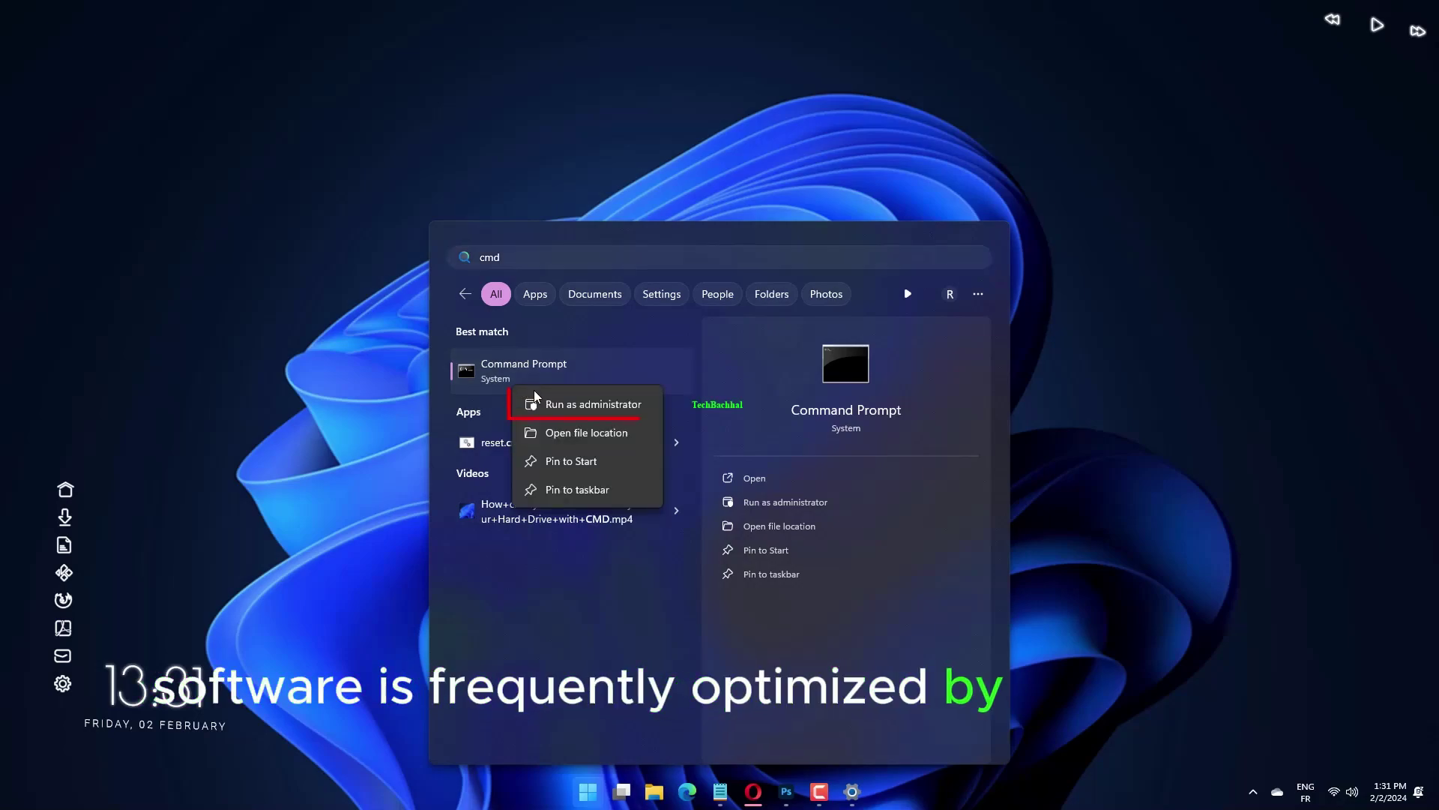
left_click(542, 405)
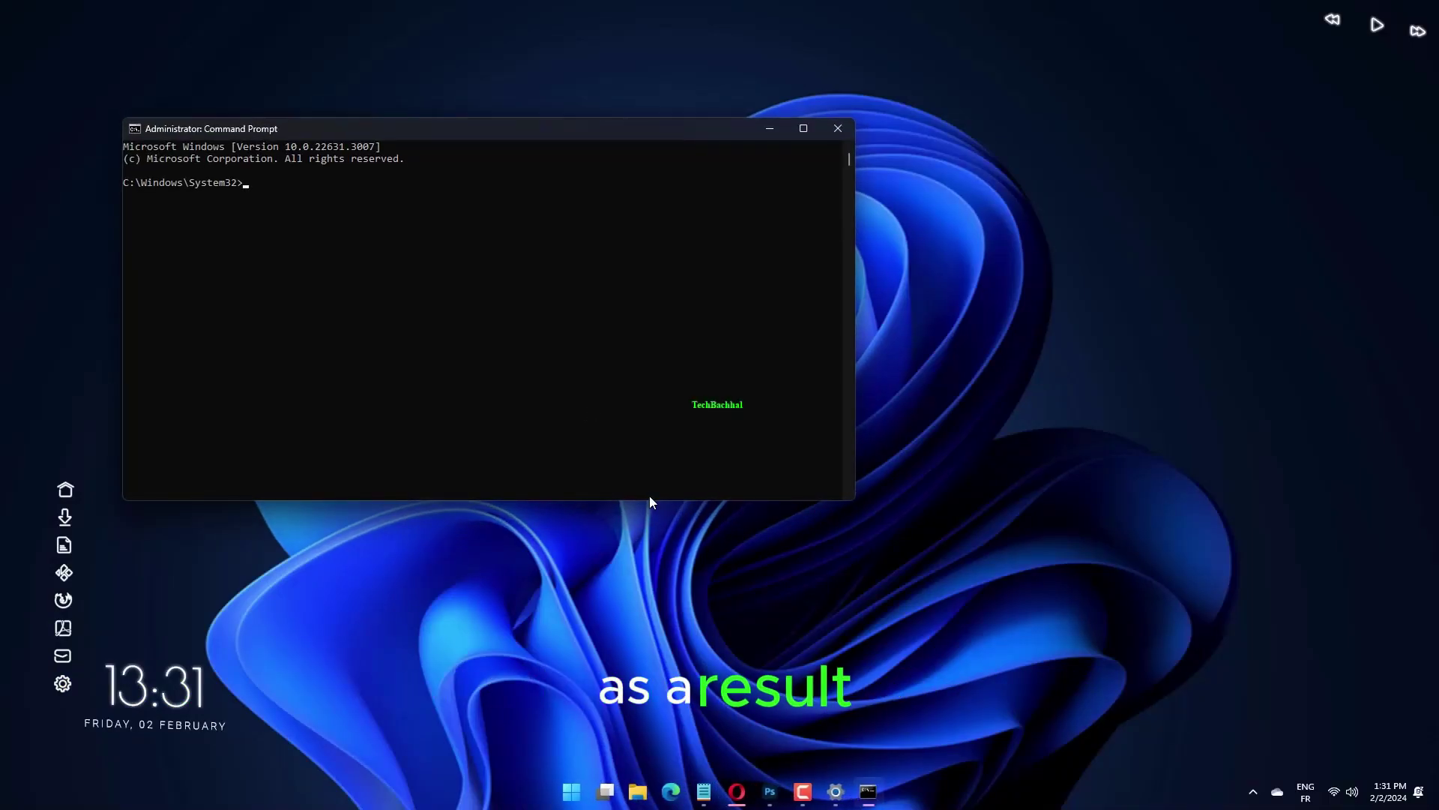
type("bcdedit /set IncreaseUserVa 3072")
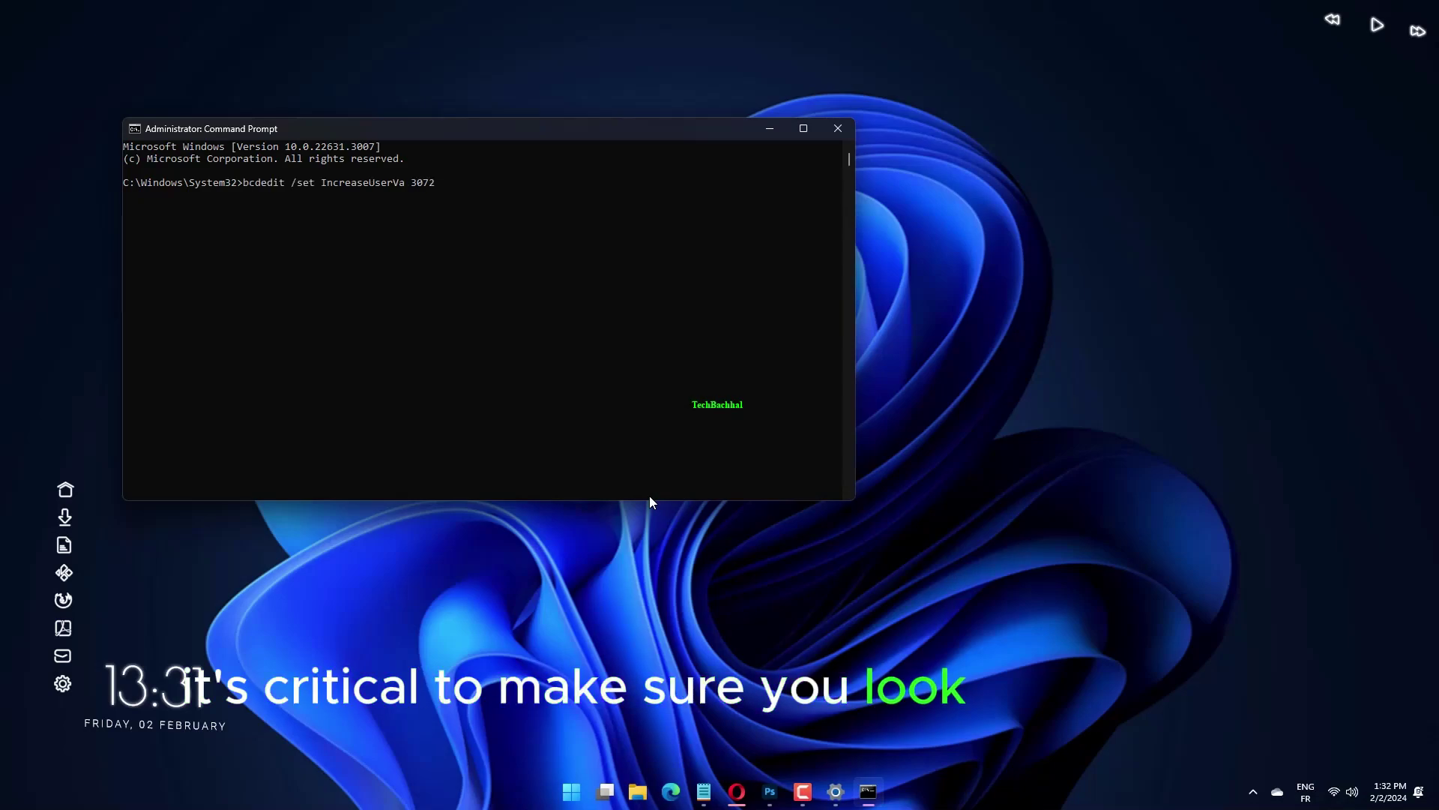